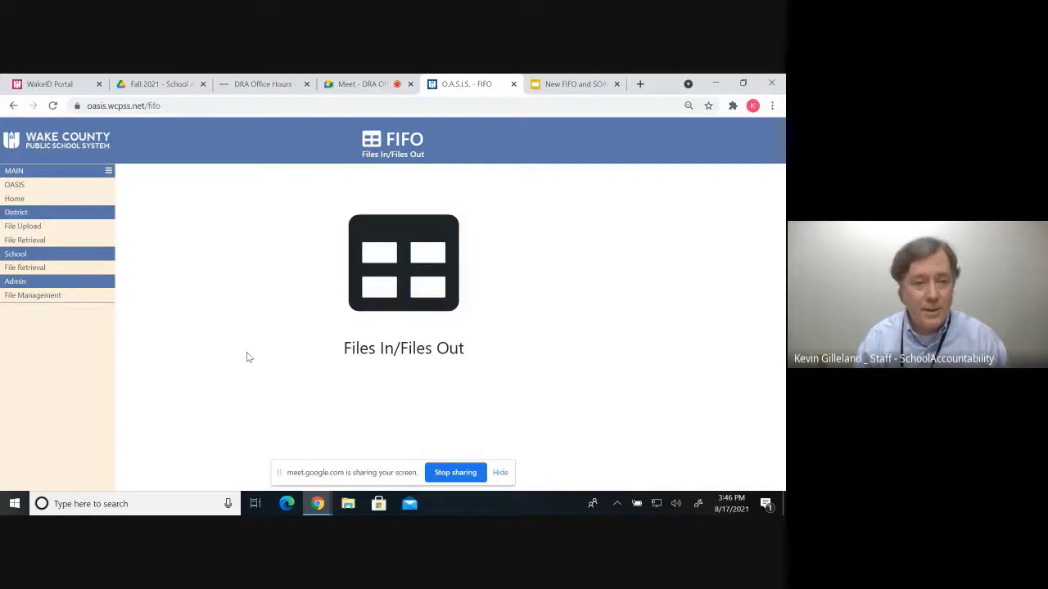
Step: Open the school-level file retrieval page and choose Apex High as the school
left_click(26, 268)
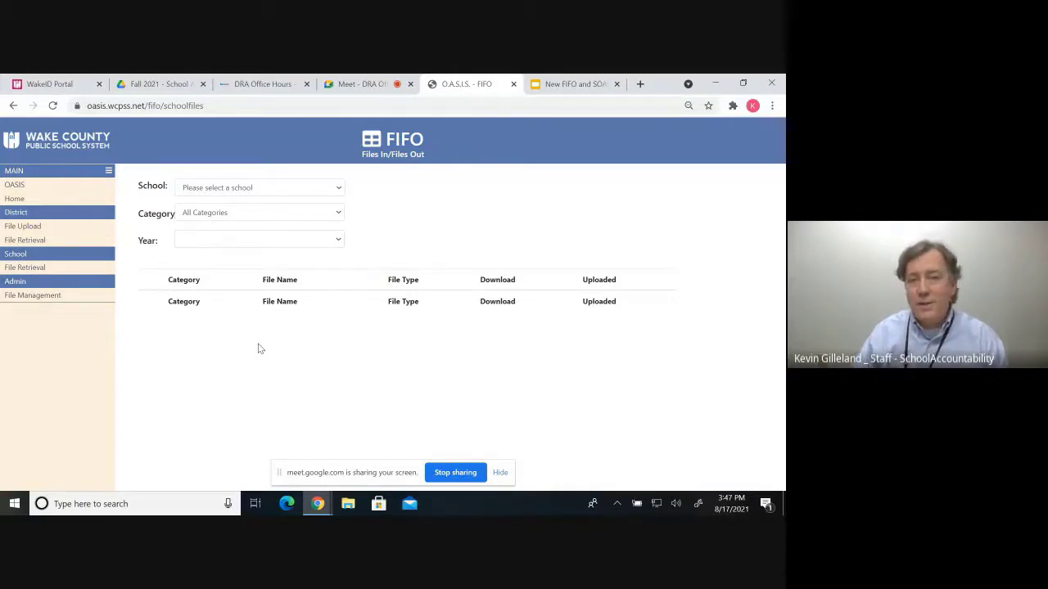
left_click(339, 189)
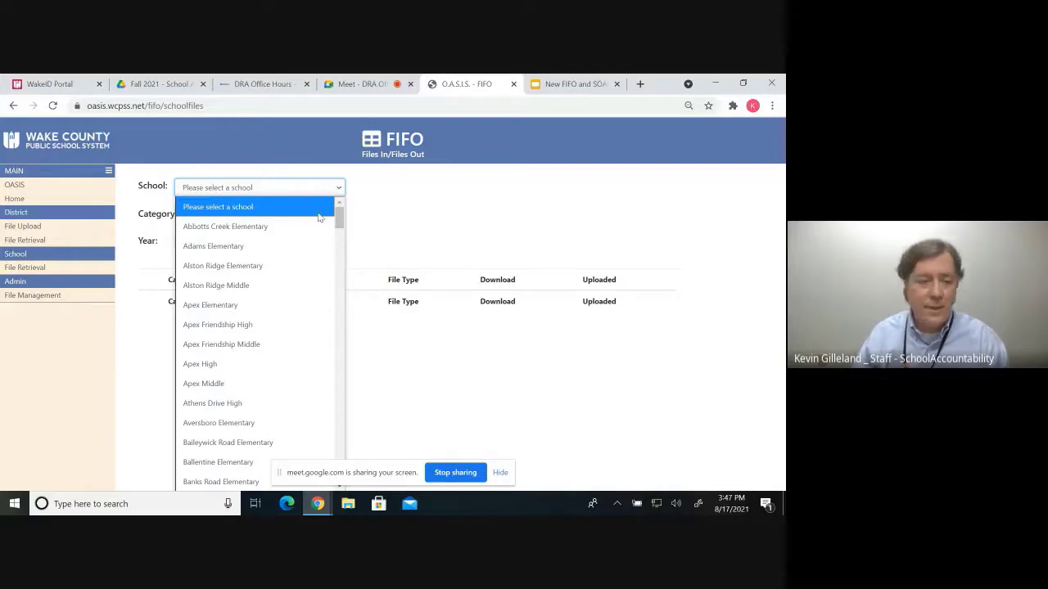
left_click(264, 363)
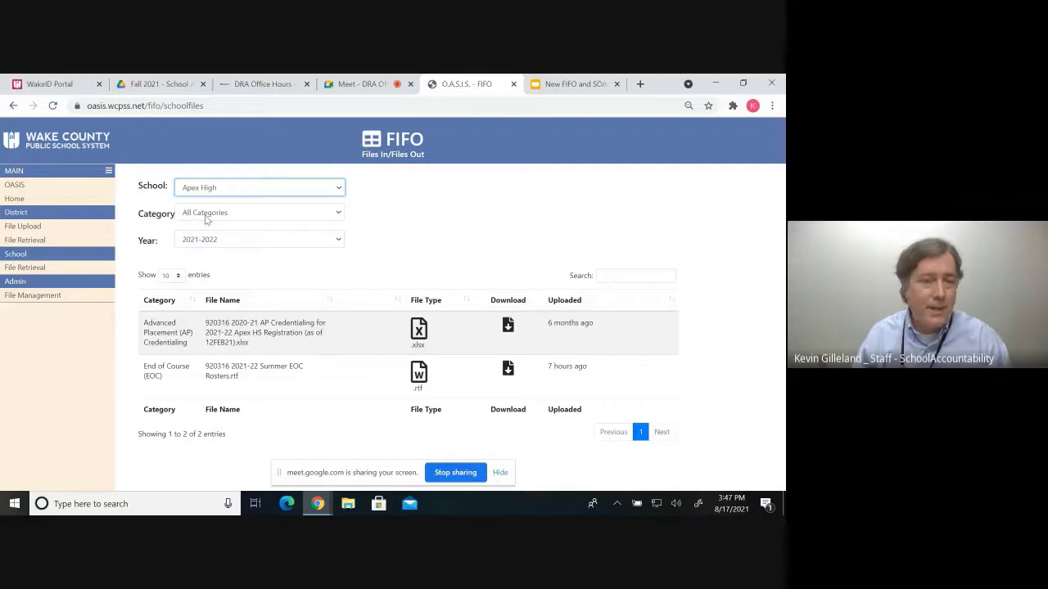
Step: Look through the available file categories for Apex High, leaving the filter on All Categories
left_click(338, 214)
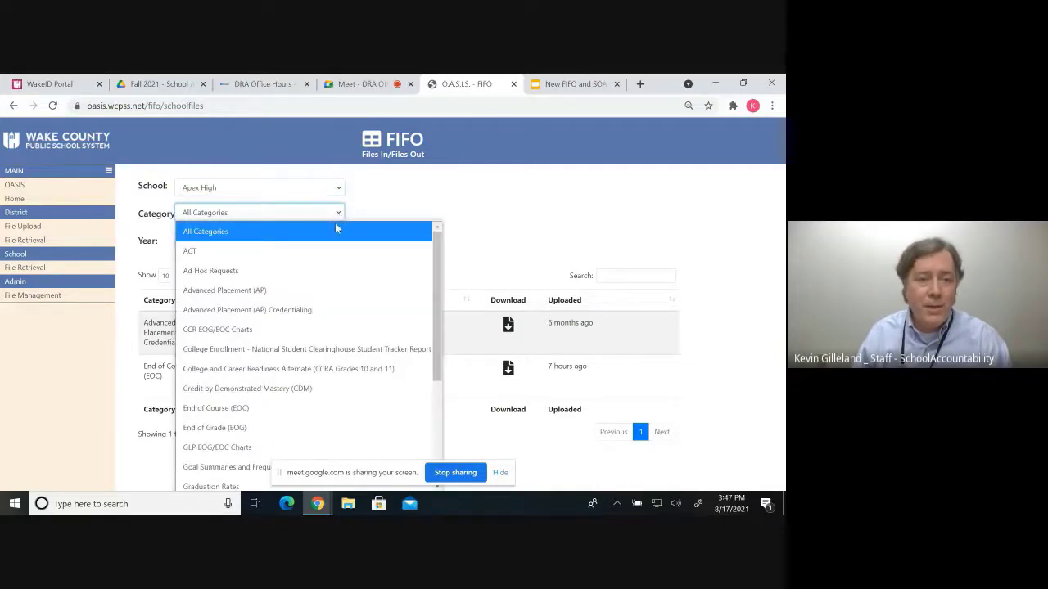
scroll(326, 282, "down", 3)
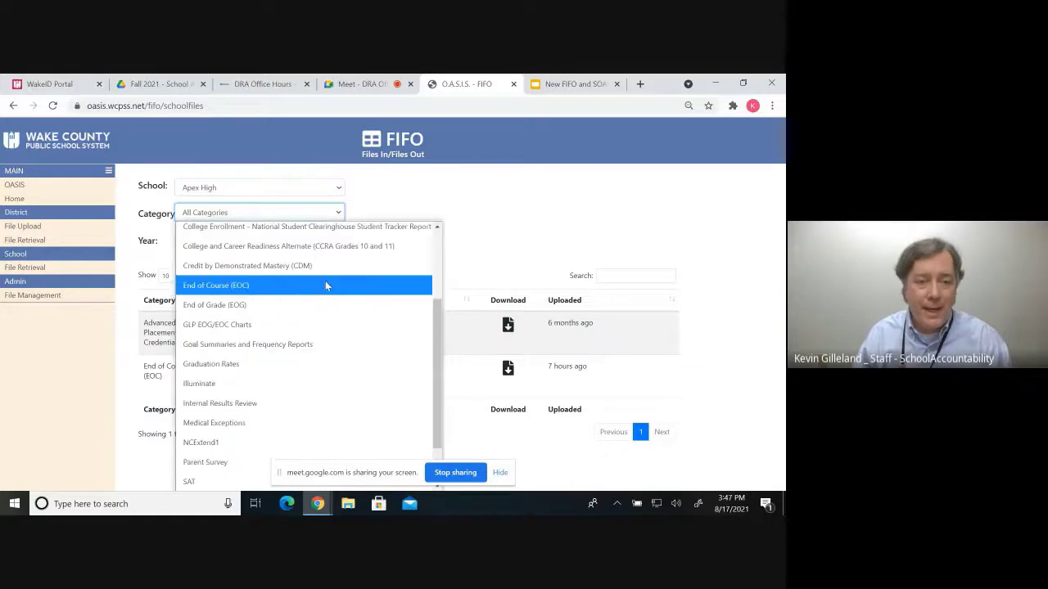
scroll(326, 285, "up", 3)
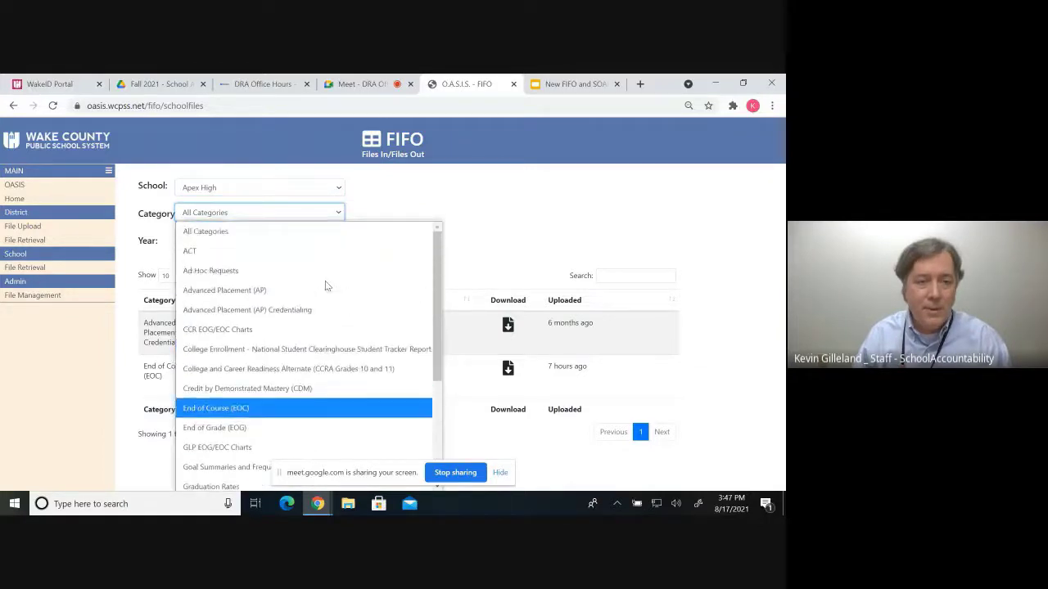
left_click(364, 211)
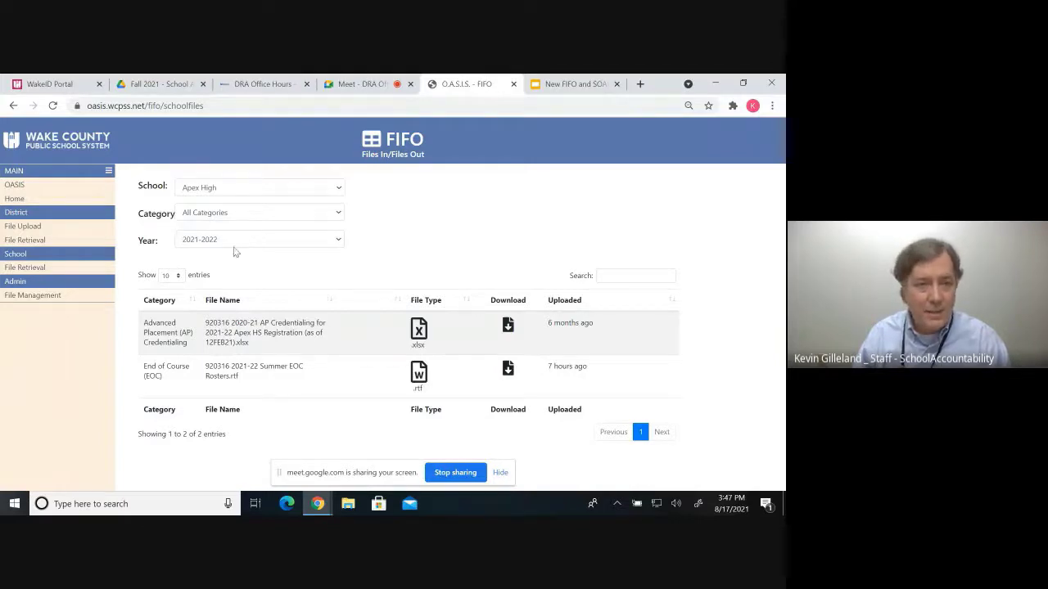
Step: Filter the Apex High files to the 2018-2019 school year and look through the resulting list
left_click(339, 240)
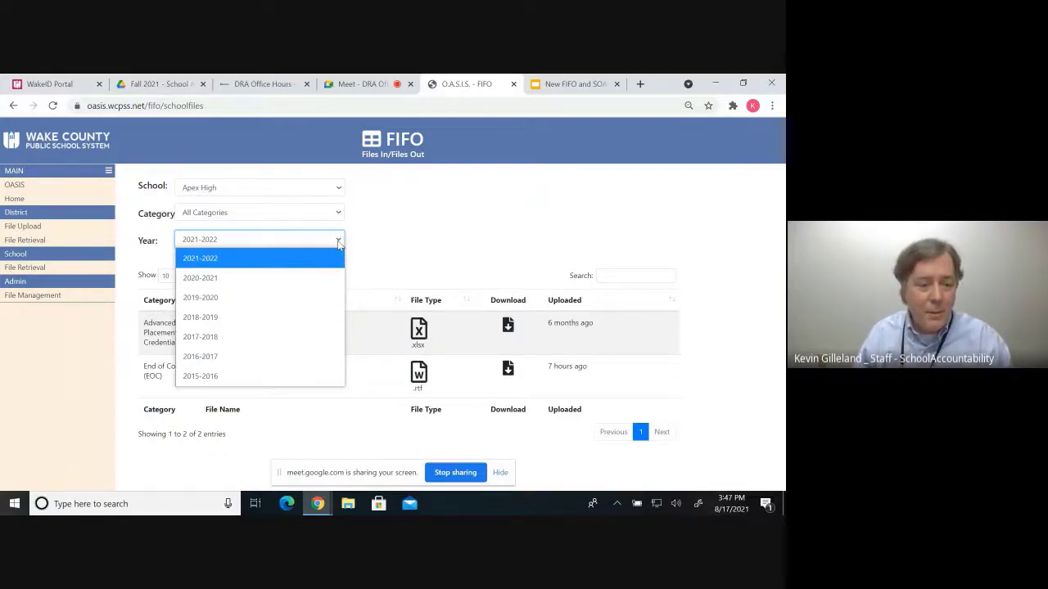
left_click(295, 318)
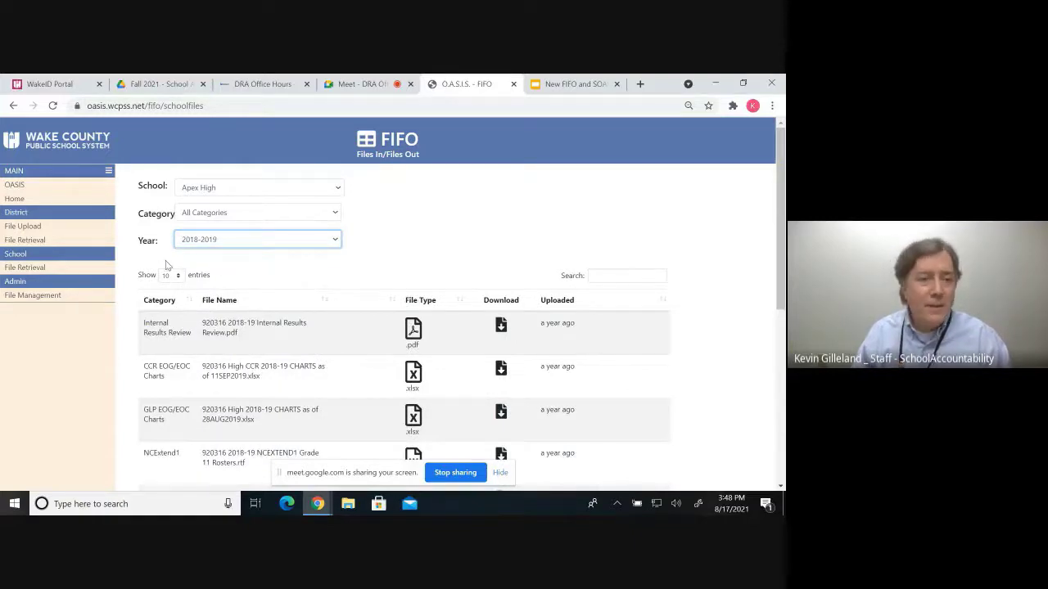
scroll(273, 318, "down", 1)
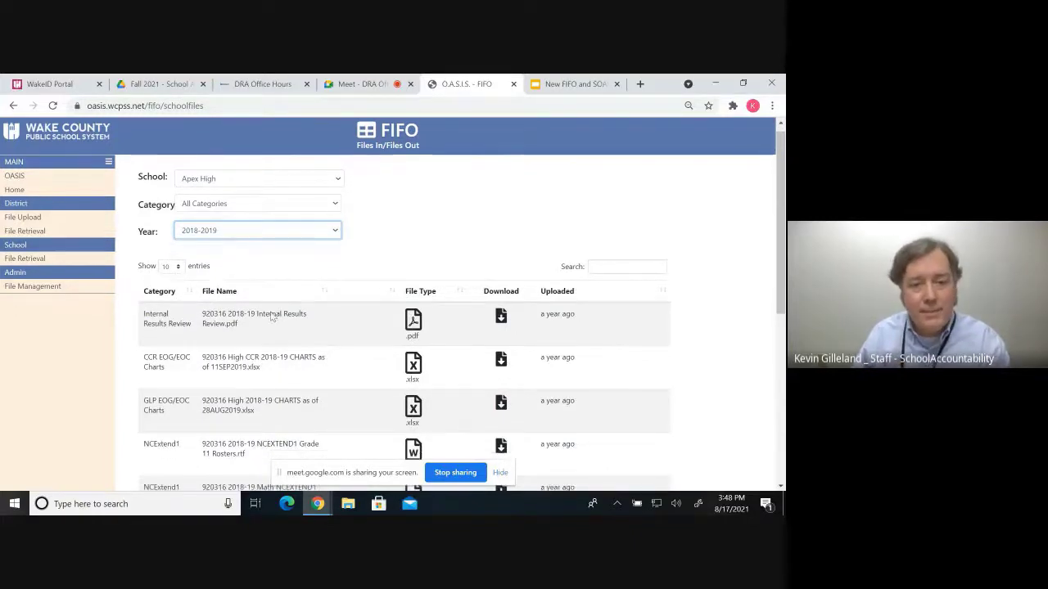
scroll(272, 318, "down", 5)
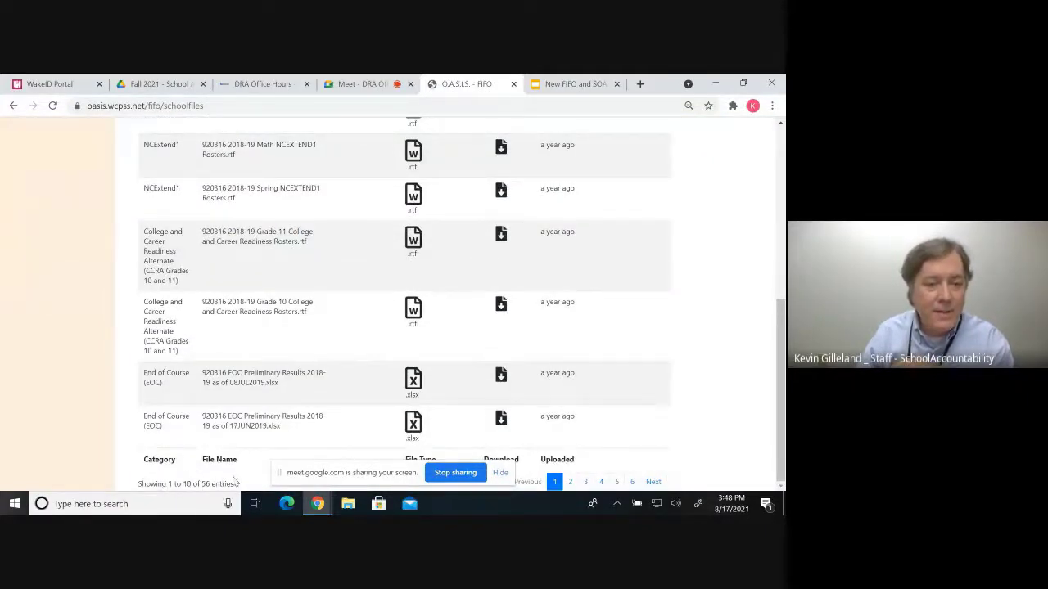
scroll(258, 412, "up", 2)
scroll(259, 412, "up", 3)
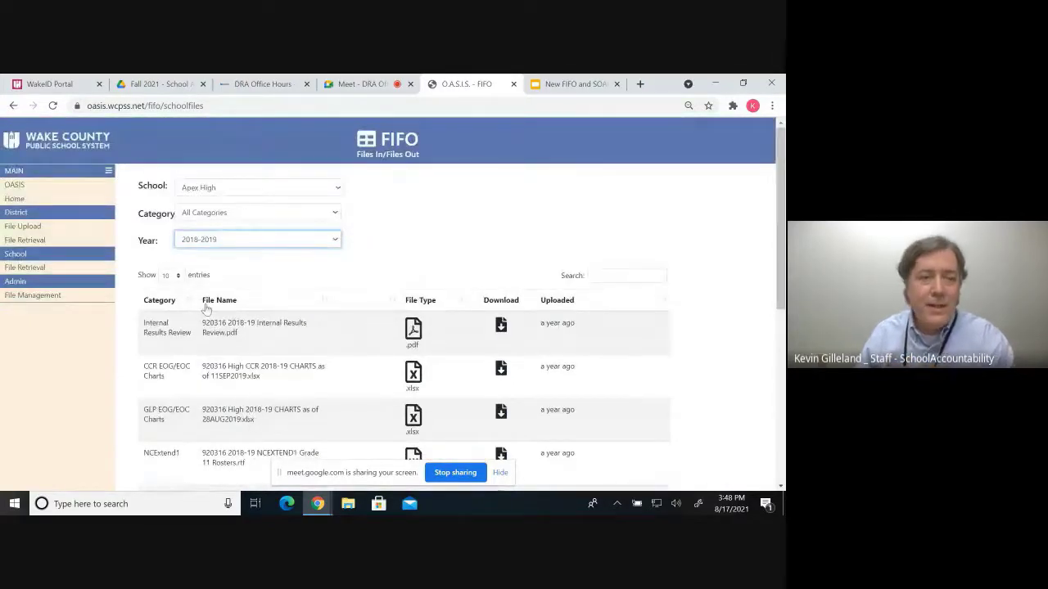
Step: Show 100 entries per page in the school's file list and skim the longer list
left_click(177, 276)
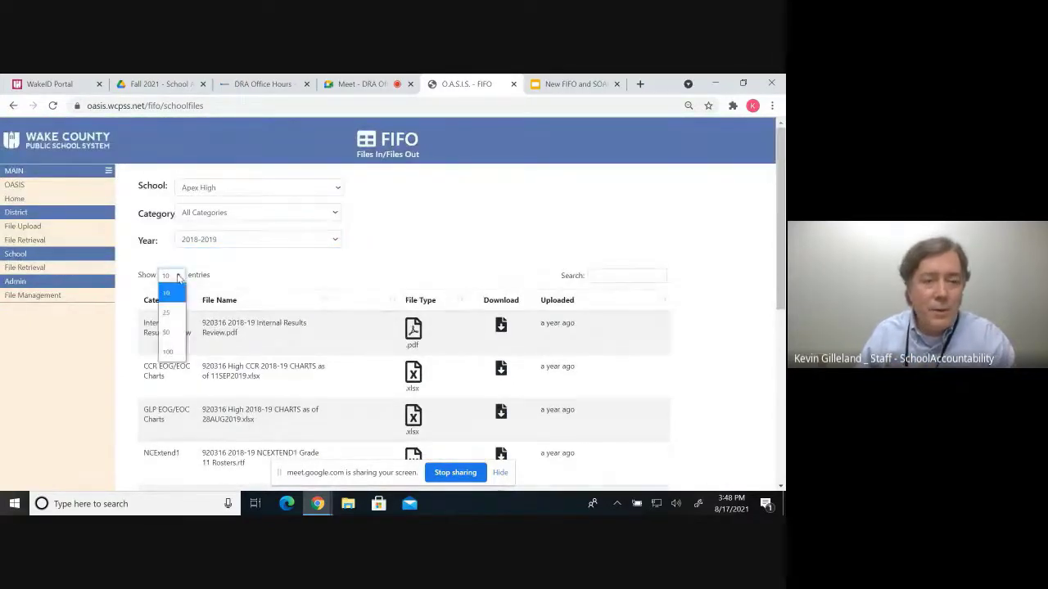
left_click(168, 352)
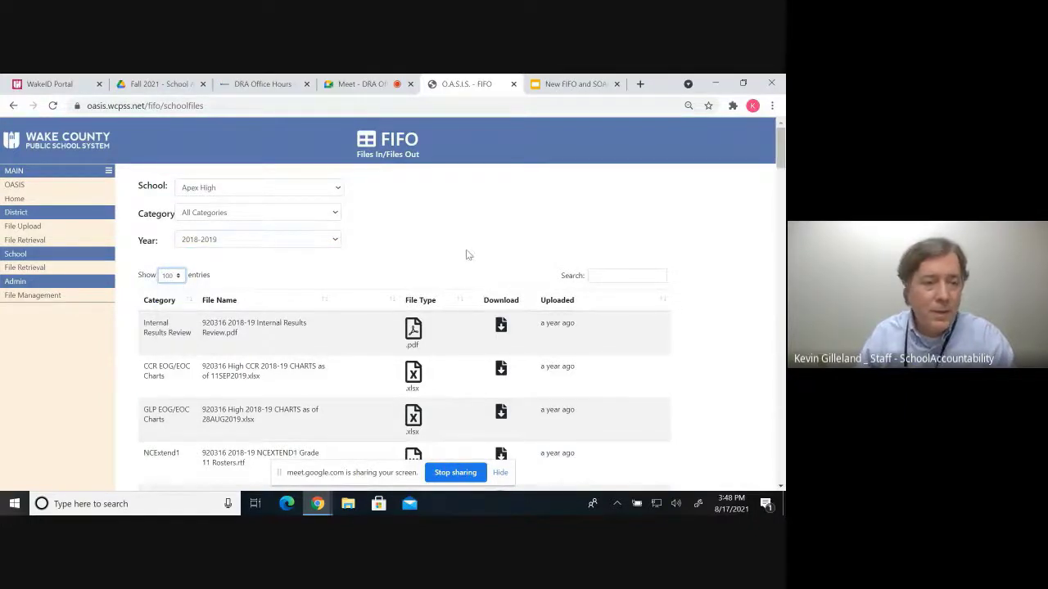
scroll(470, 255, "down", 3)
scroll(468, 257, "up", 3)
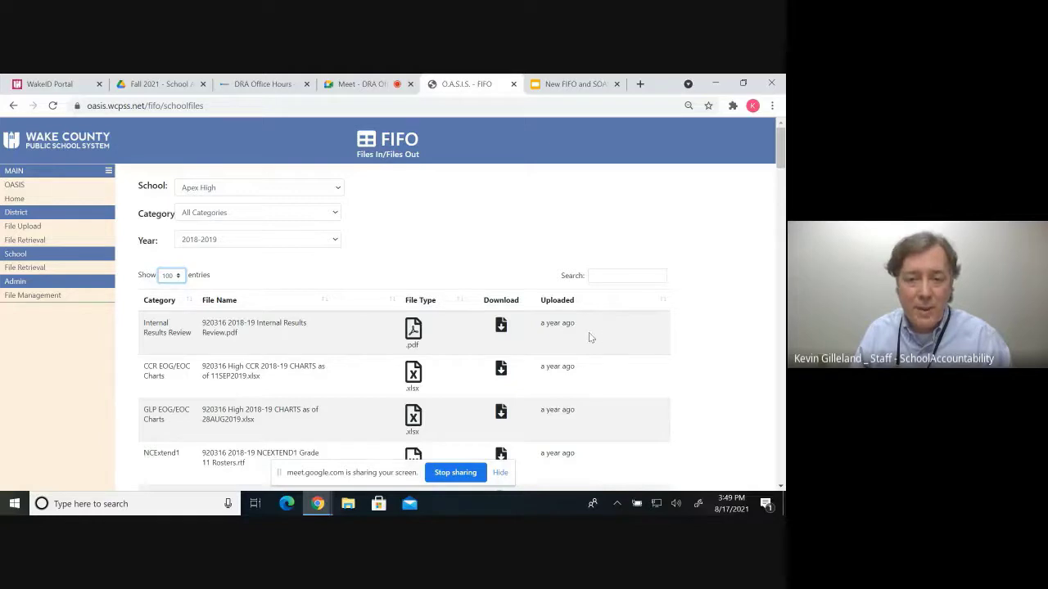
Step: Sort the school's file list by category and filter it with the search term "glp"
mouse_move(570, 323)
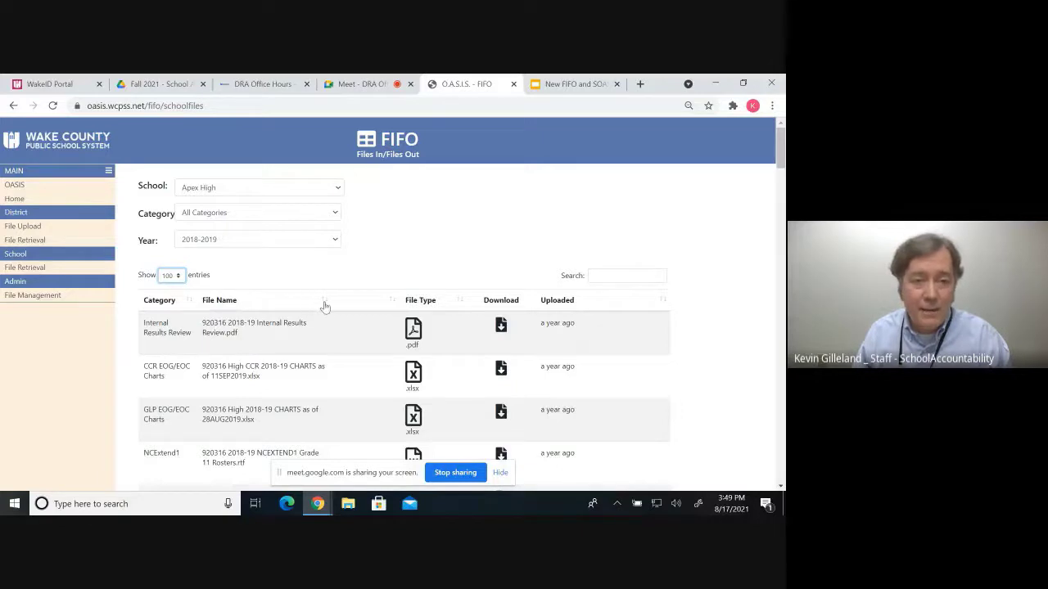
left_click(188, 301)
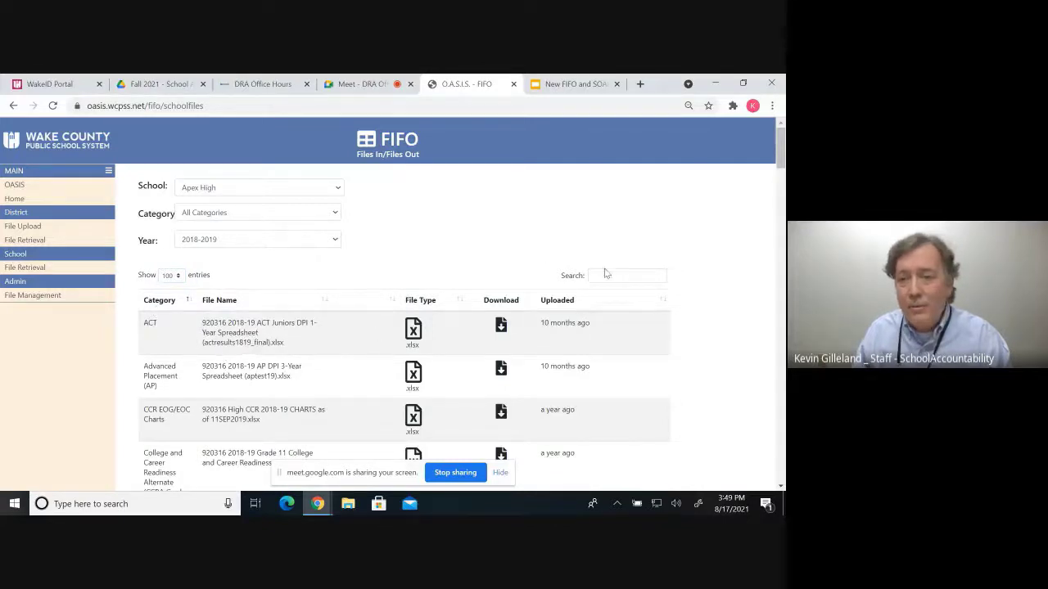
left_click(610, 274)
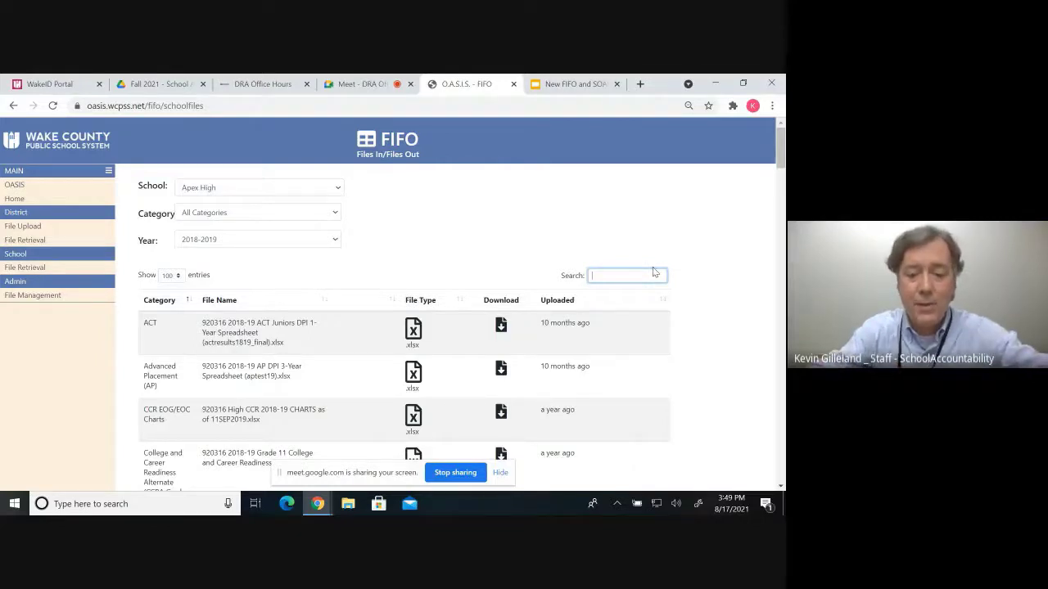
type("glp")
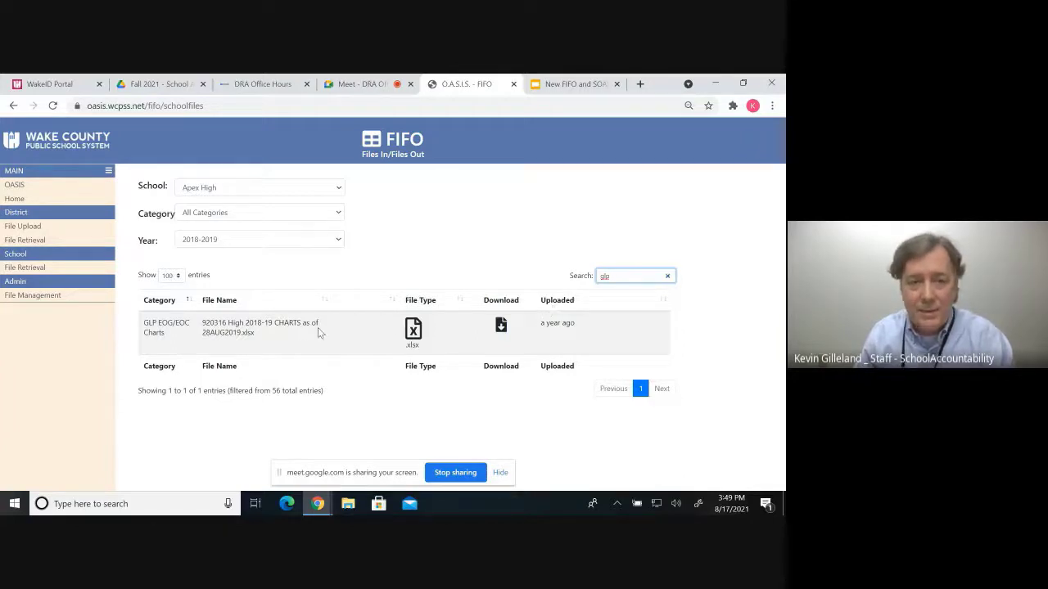
Step: Download the GLP EOG/EOC Charts workbook, view it in Excel with the screen-sharing notice hidden, and close it
left_click(224, 326)
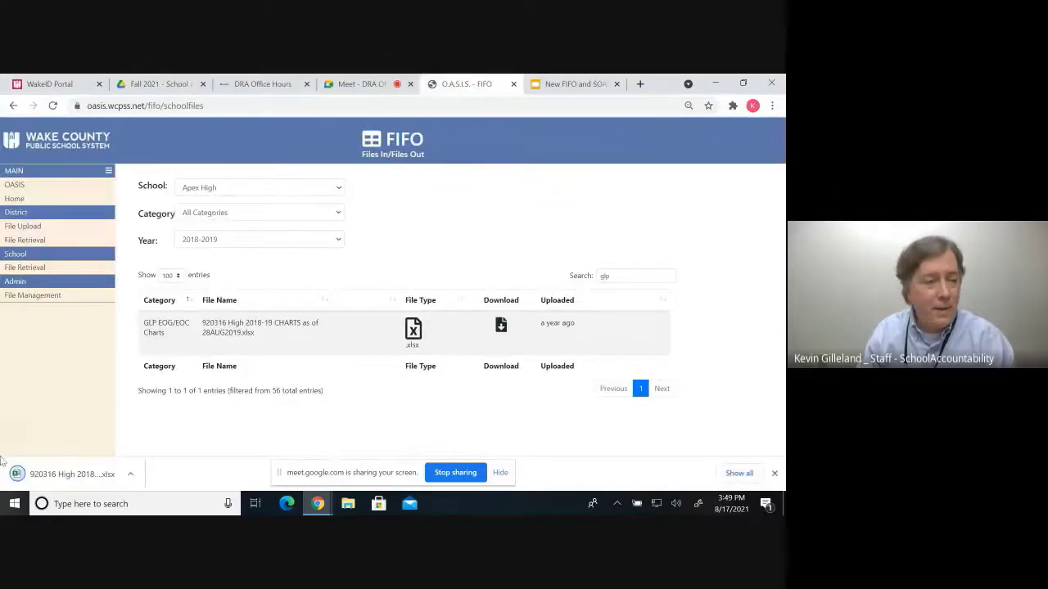
left_click(81, 475)
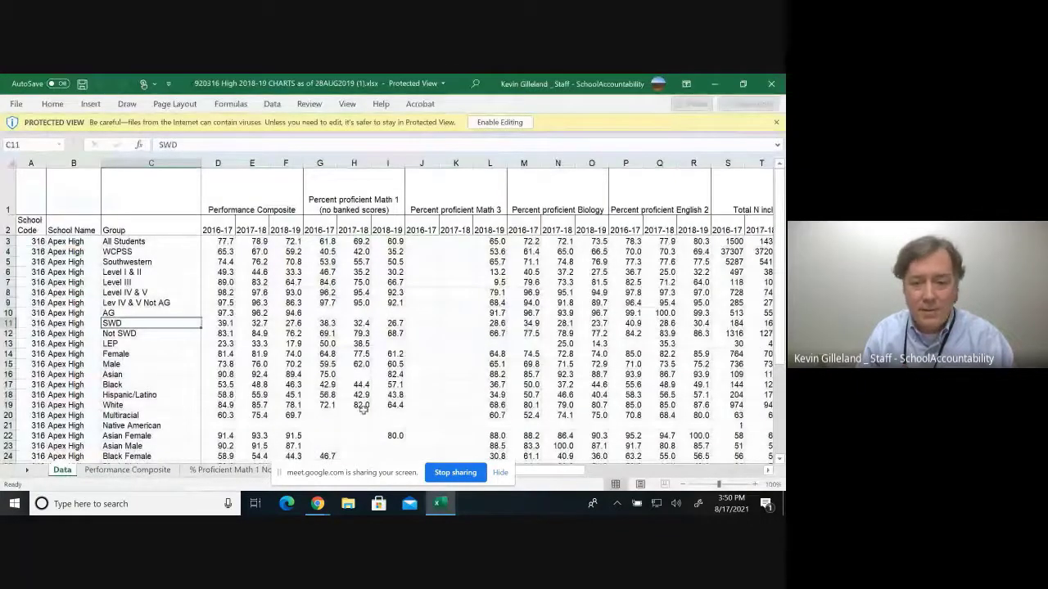
left_click(500, 473)
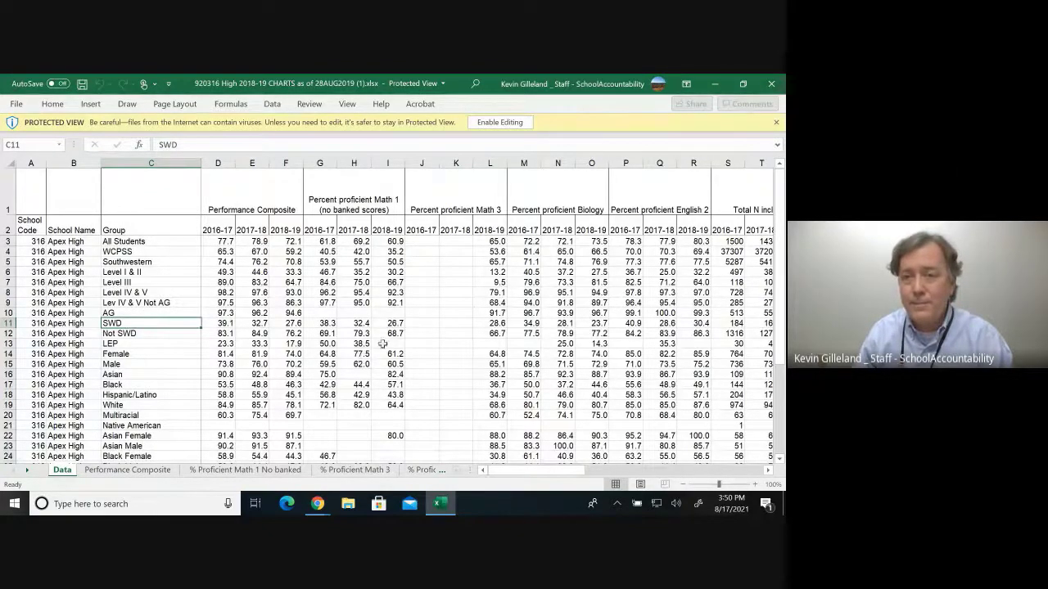
left_click(774, 85)
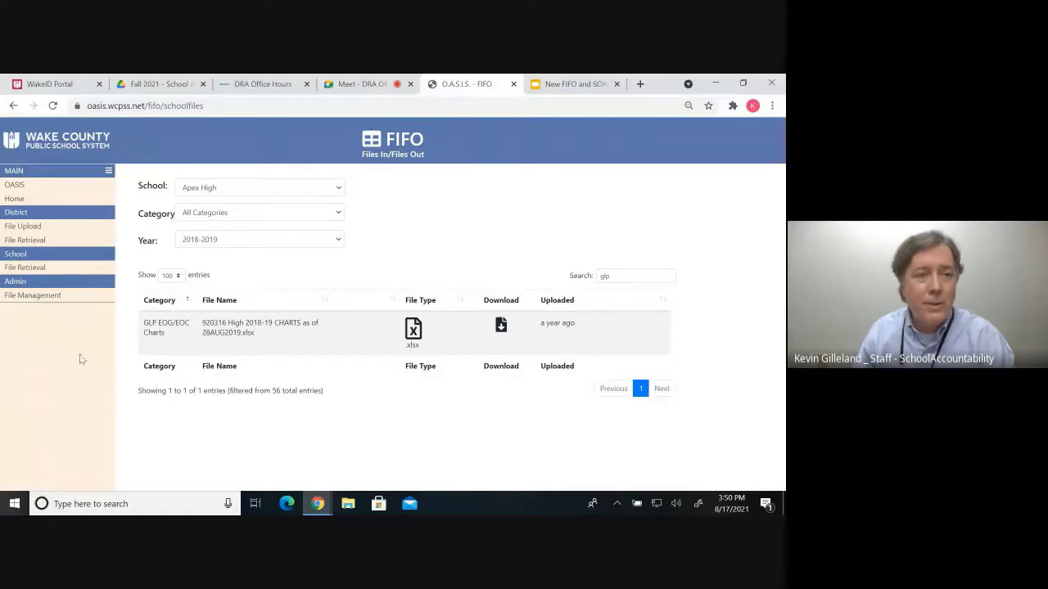
Step: Open the district-level file retrieval page and filter its files to the ACT category and the 2018-2019 year
left_click(31, 242)
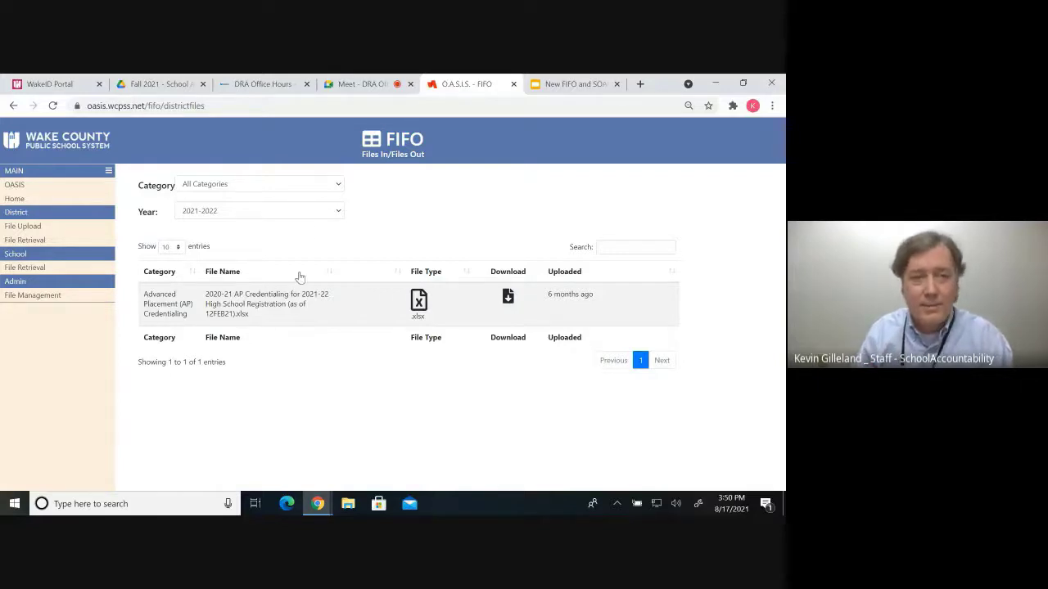
left_click(339, 186)
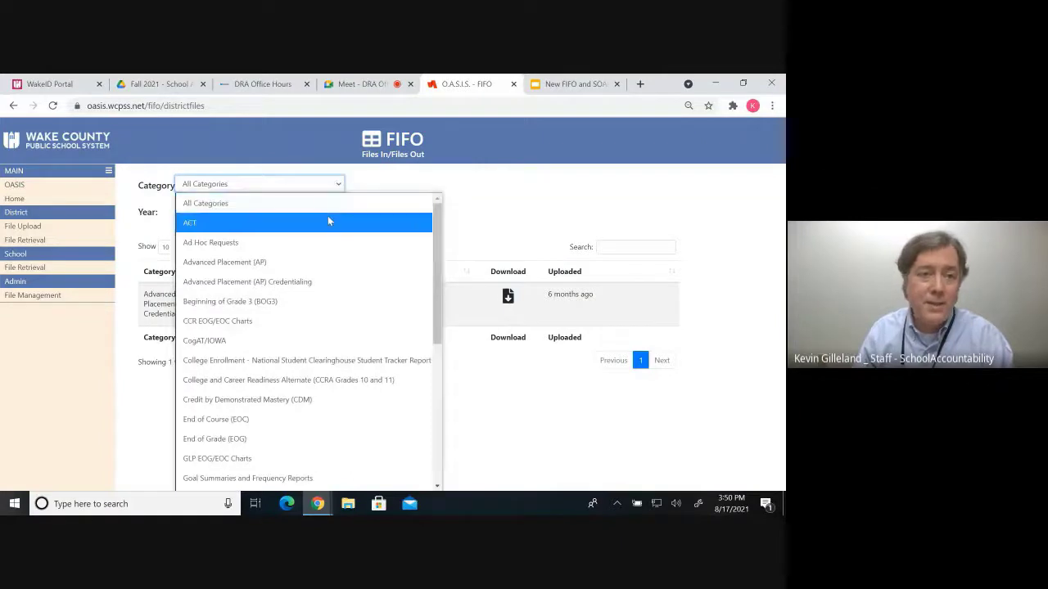
left_click(327, 221)
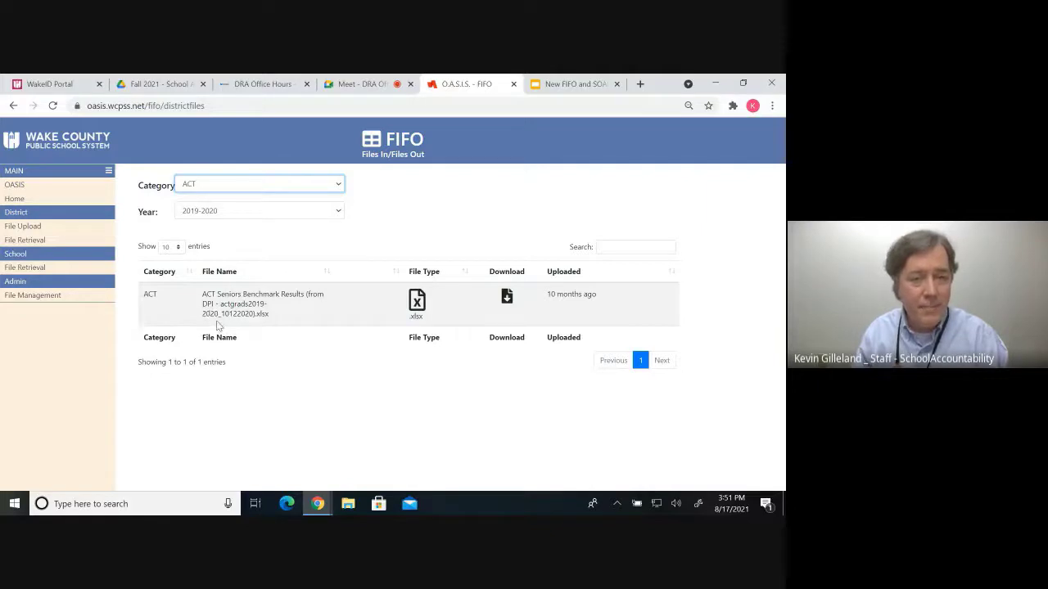
left_click(338, 213)
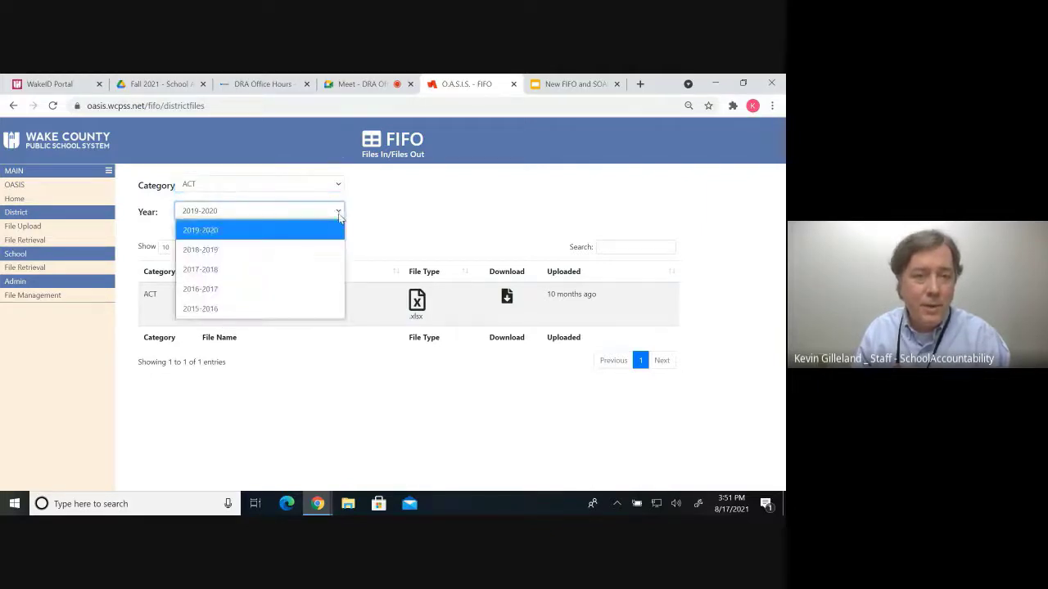
left_click(323, 247)
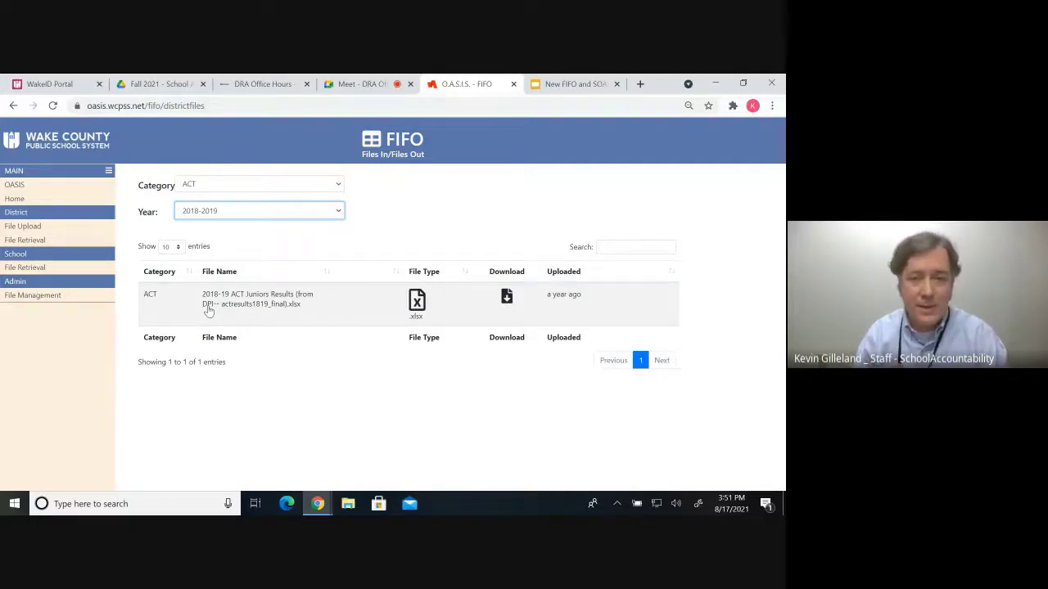
Step: Download the 2018-19 ACT Juniors Results workbook, review its benchmark table in Excel, and close it
left_click(266, 300)
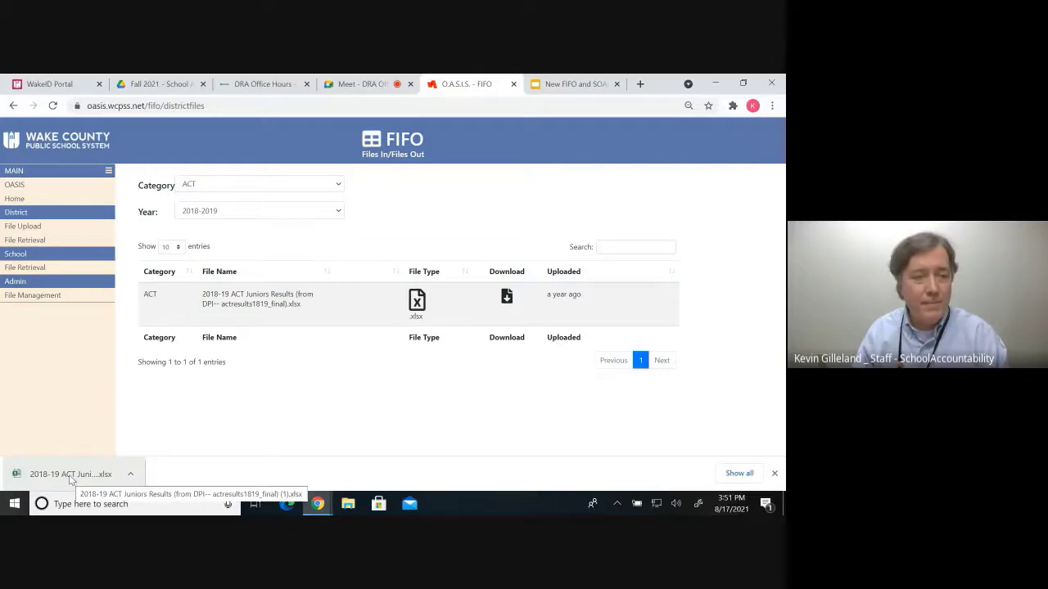
left_click(70, 477)
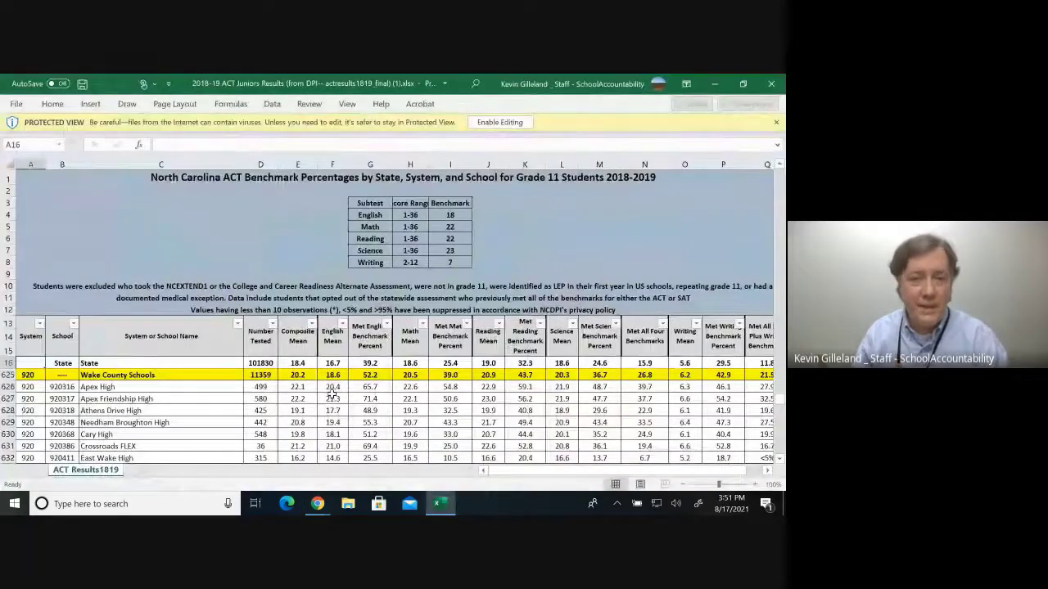
scroll(299, 381, "down", 1)
scroll(299, 381, "up", 1)
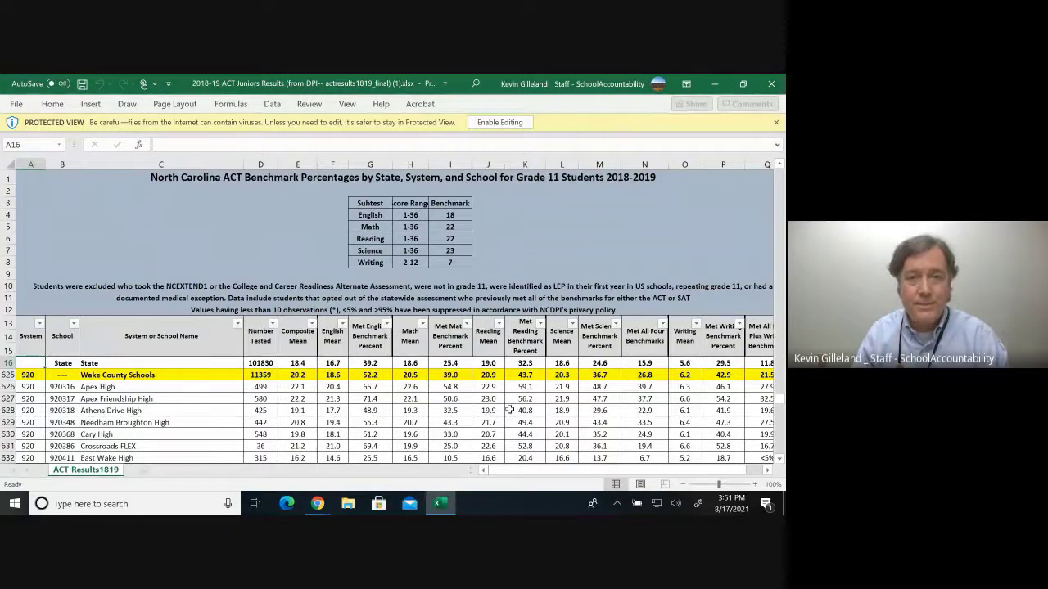
left_click(779, 85)
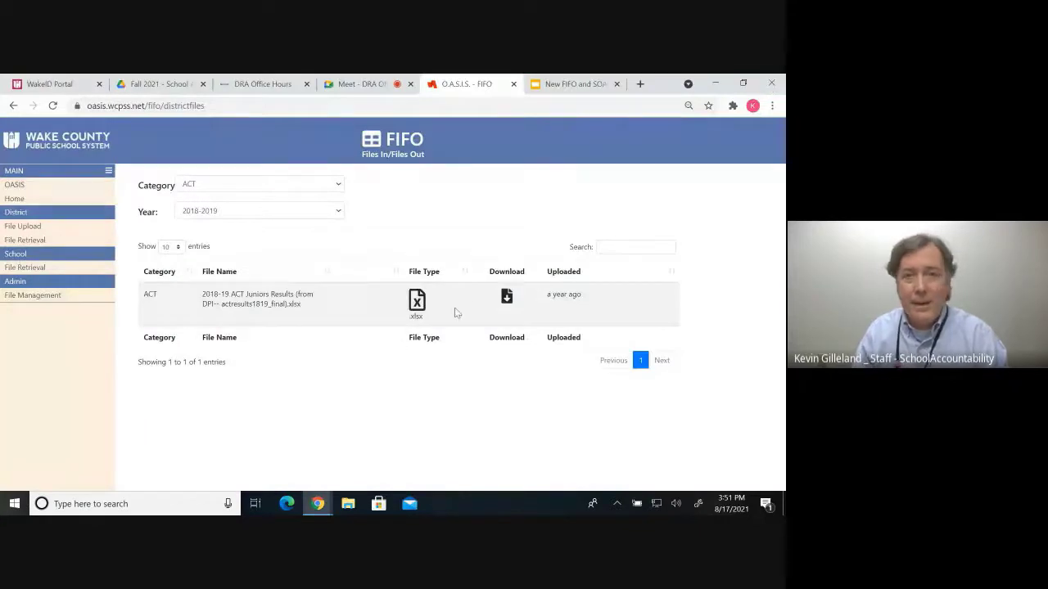
Step: Switch to the Google Meet call and stop presenting the screen
left_click(354, 87)
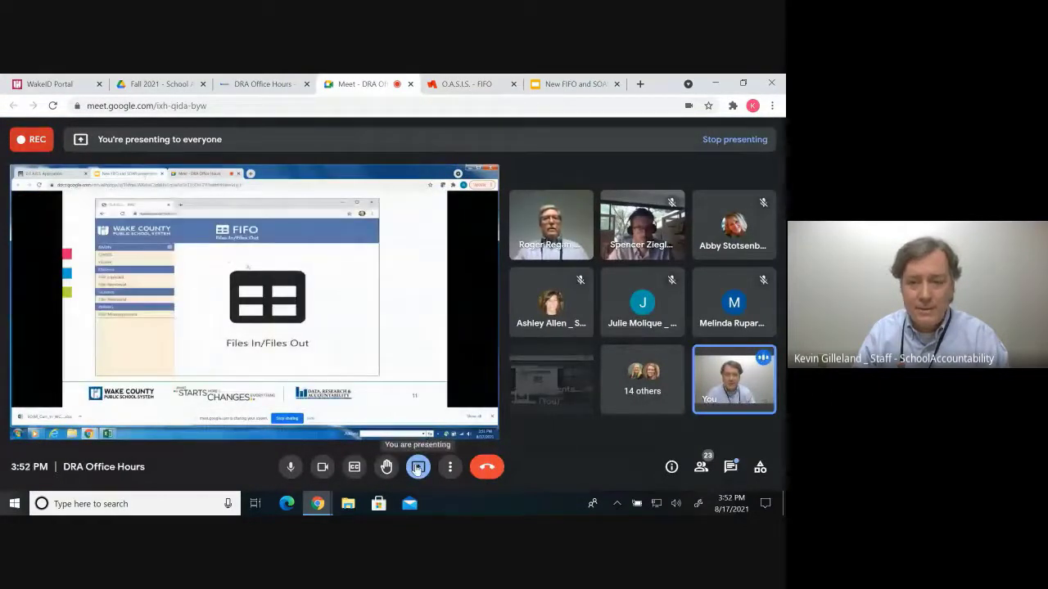
left_click(417, 467)
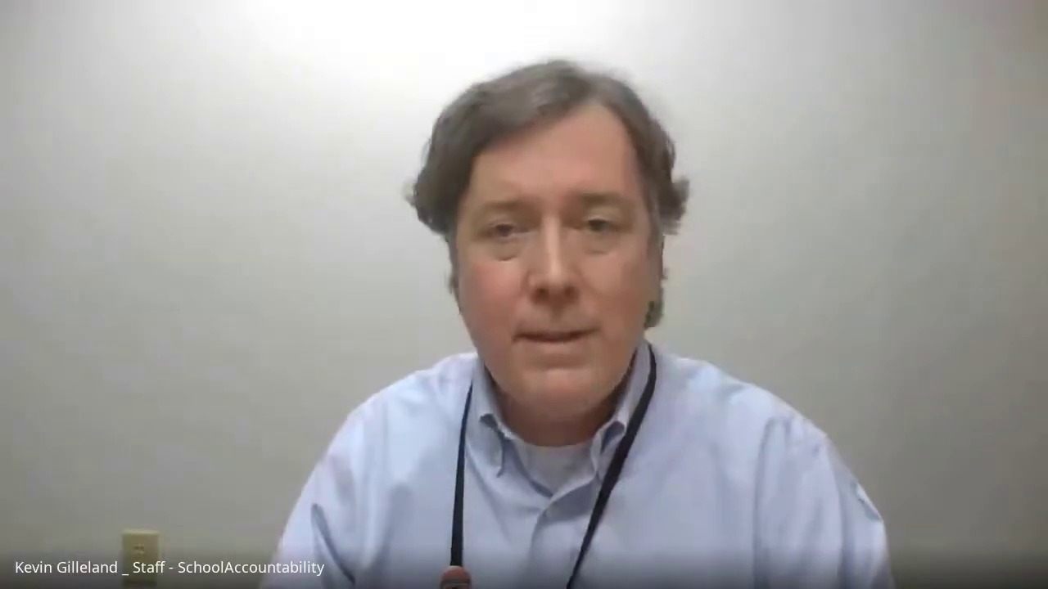